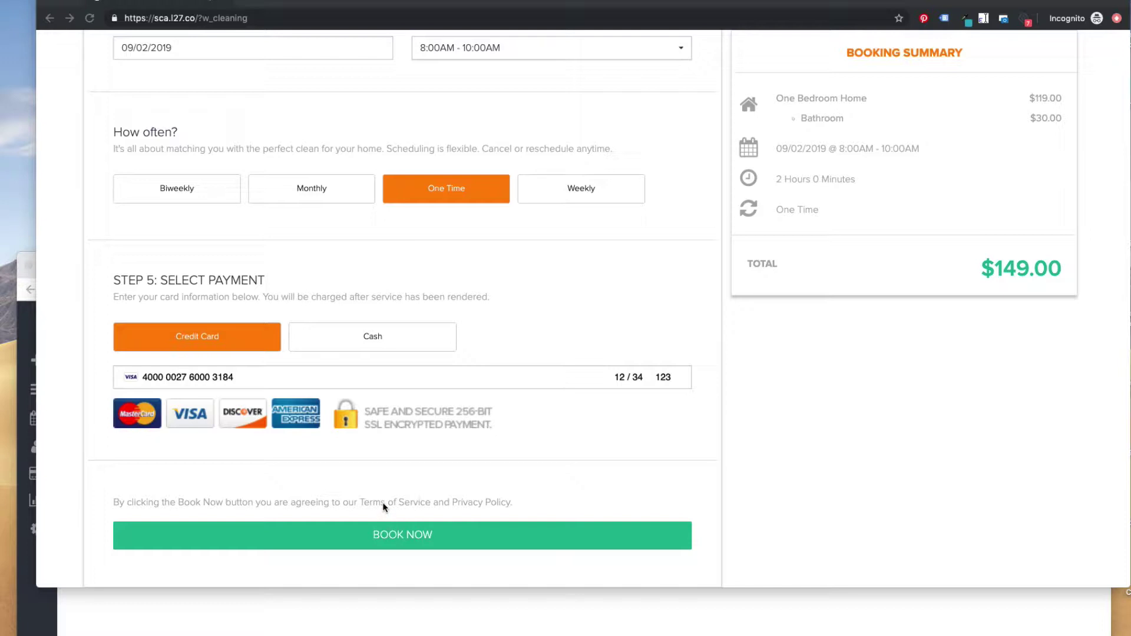
{"action": "left_click", "coordinate": [145, 378]}
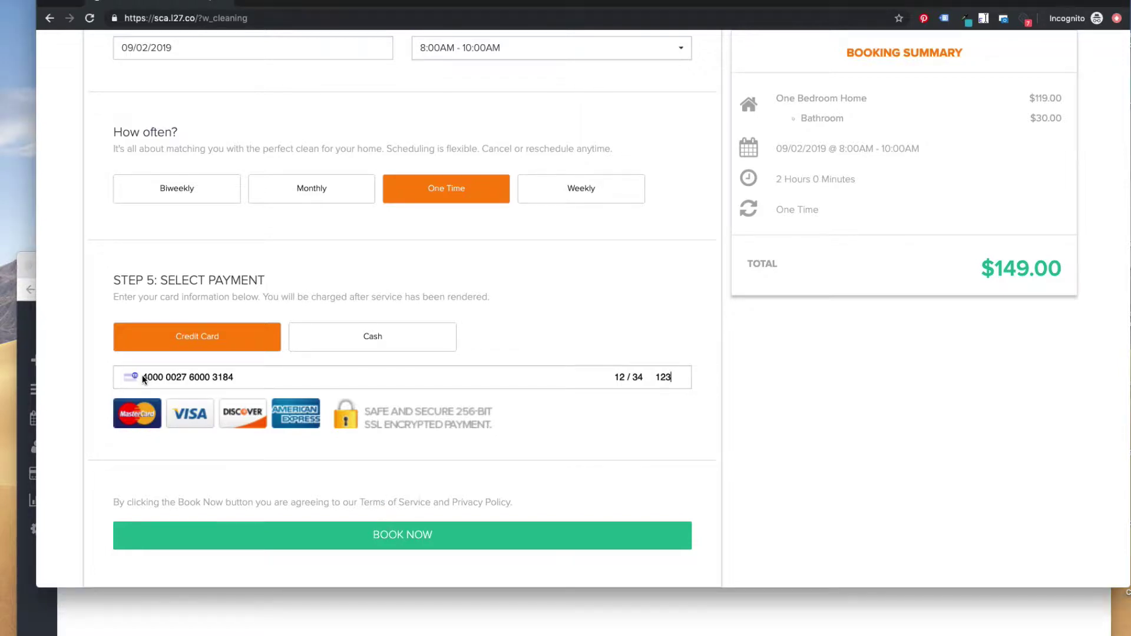
{"action": "left_click_drag", "start_coordinate": [146, 377], "coordinate": [239, 377]}
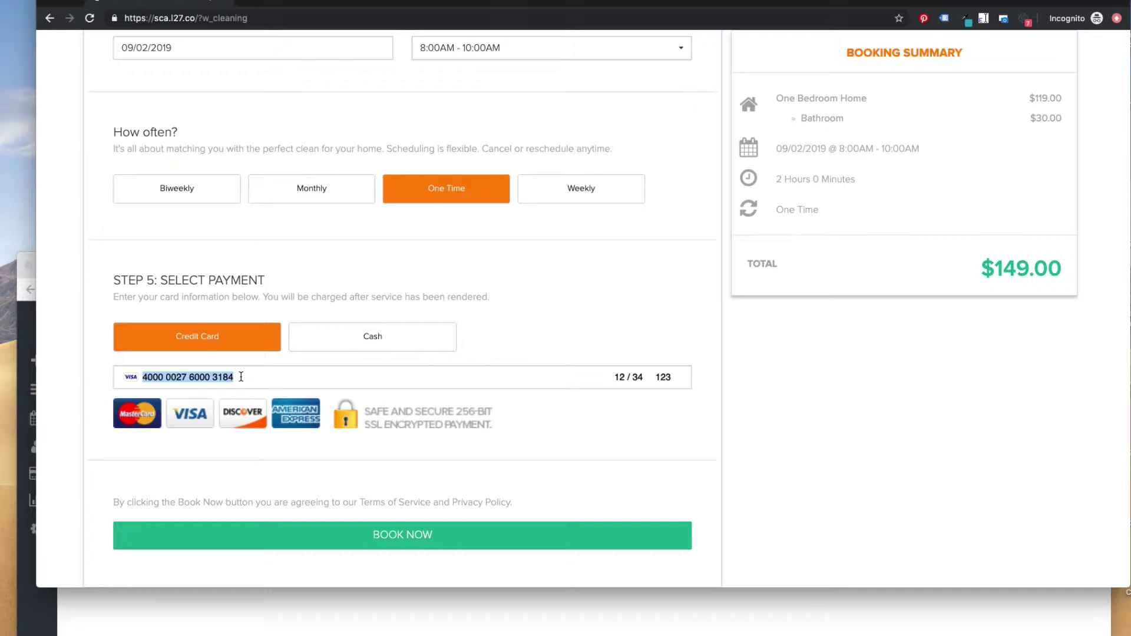
Submit the $149.00 booking and complete the 3D Secure test authentication
{"action": "left_click", "coordinate": [320, 536]}
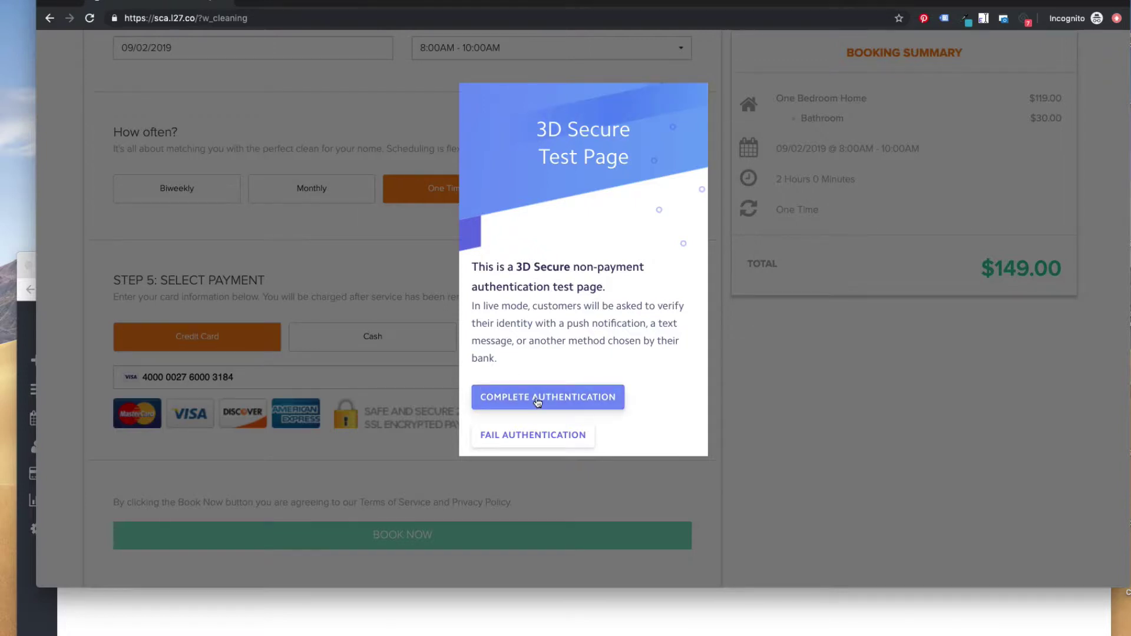
{"action": "left_click", "coordinate": [536, 398]}
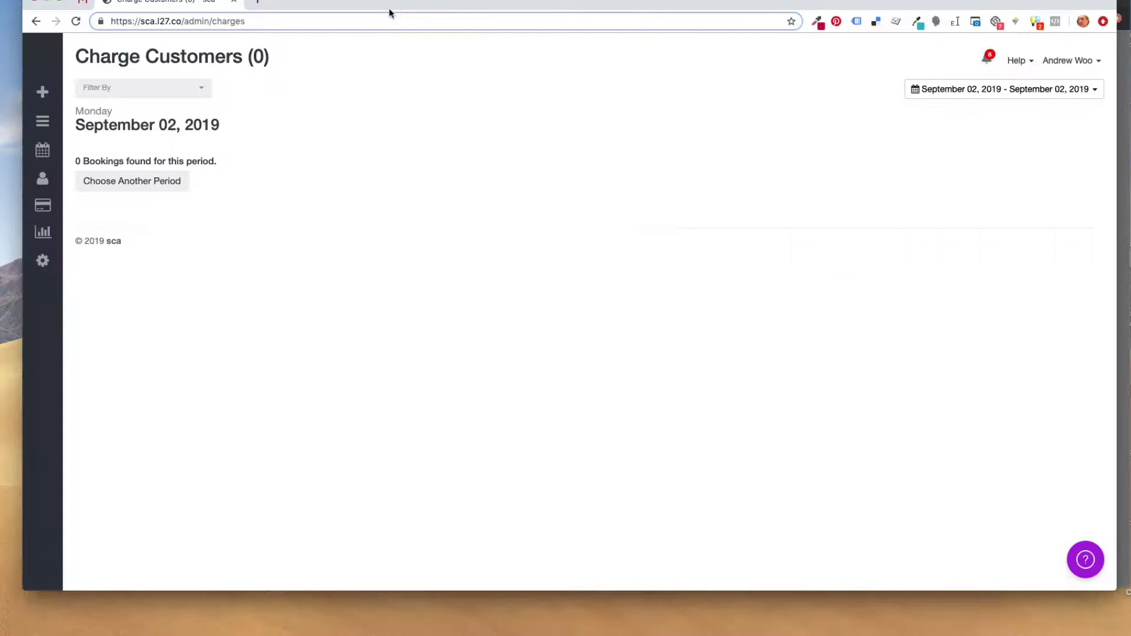
Apply the September 02, 2019 date range and charge the booking $149.00, confirming the charge
{"action": "left_click", "coordinate": [972, 95]}
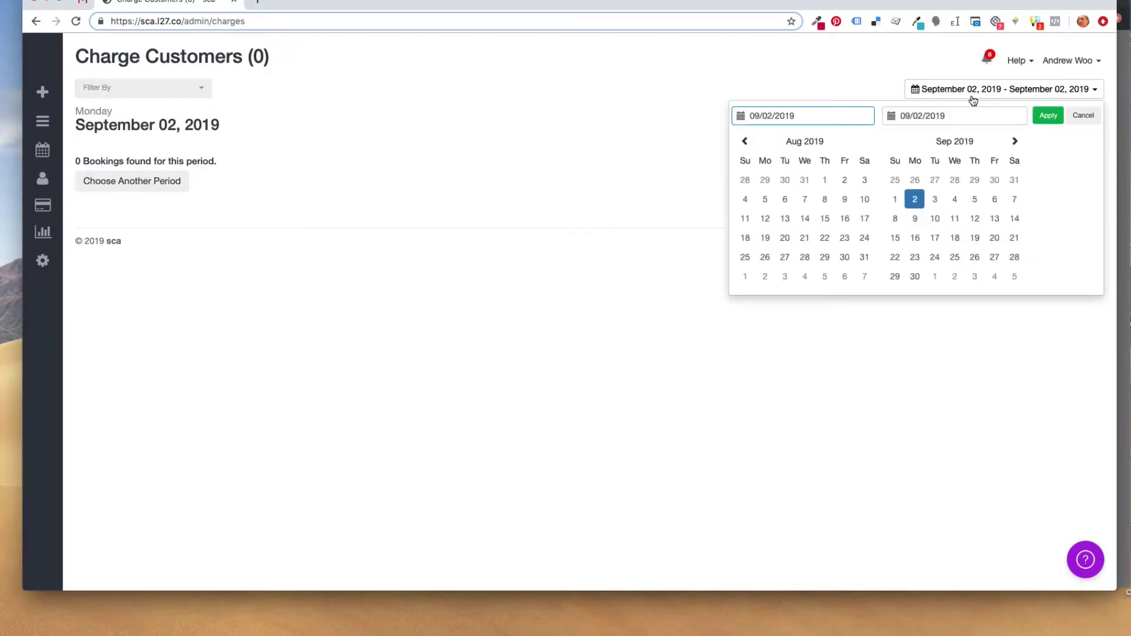
{"action": "left_click", "coordinate": [1048, 116]}
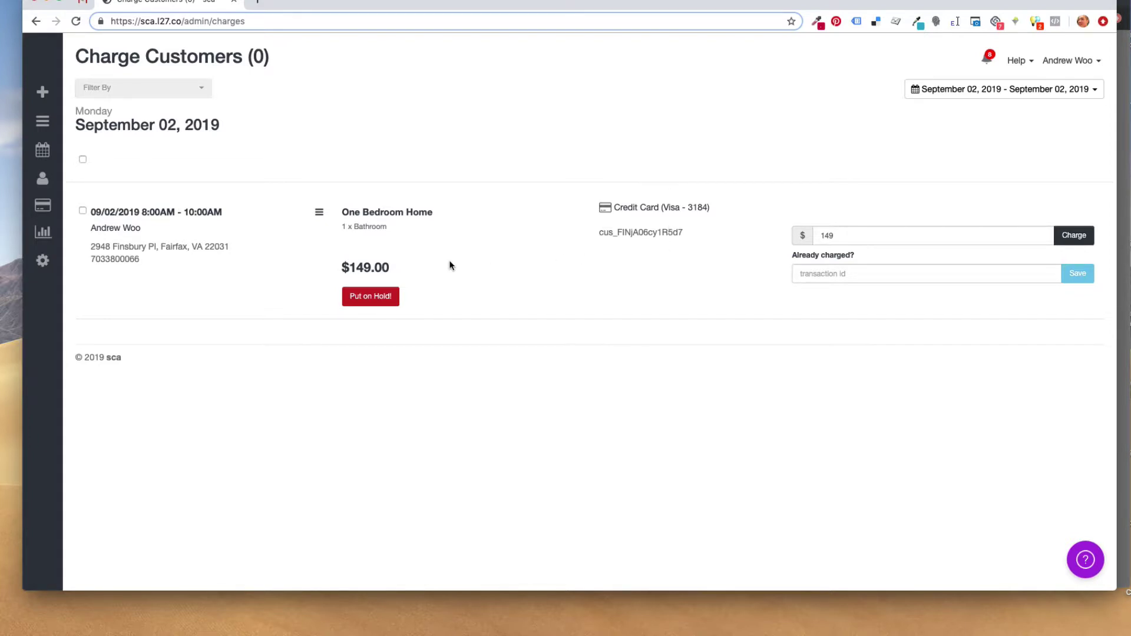
{"action": "left_click", "coordinate": [1074, 236]}
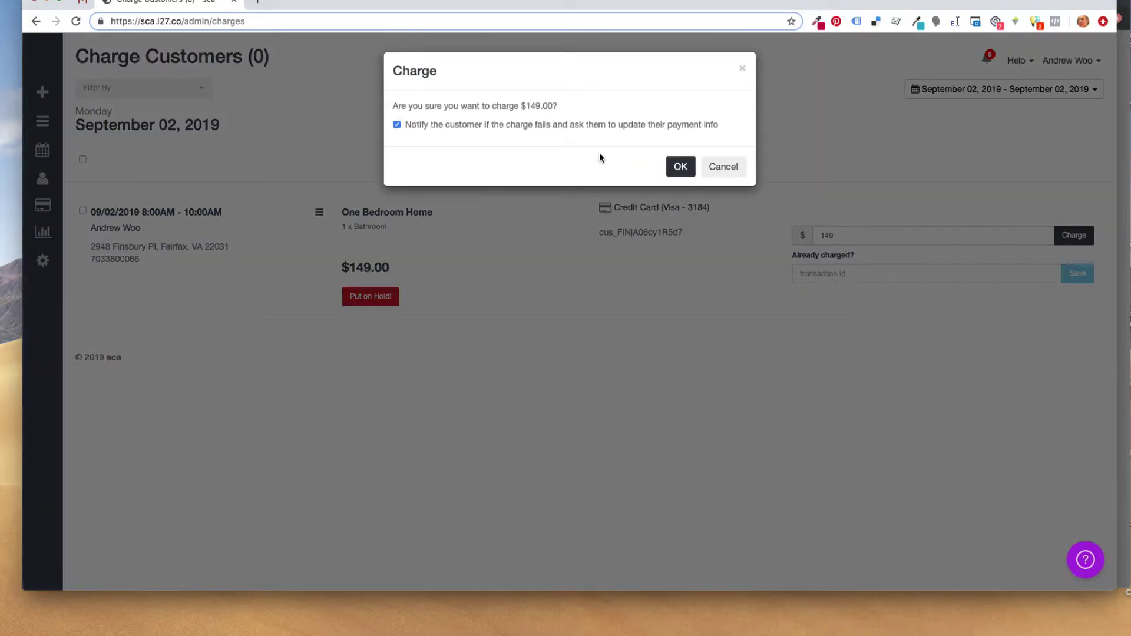
{"action": "left_click", "coordinate": [679, 167]}
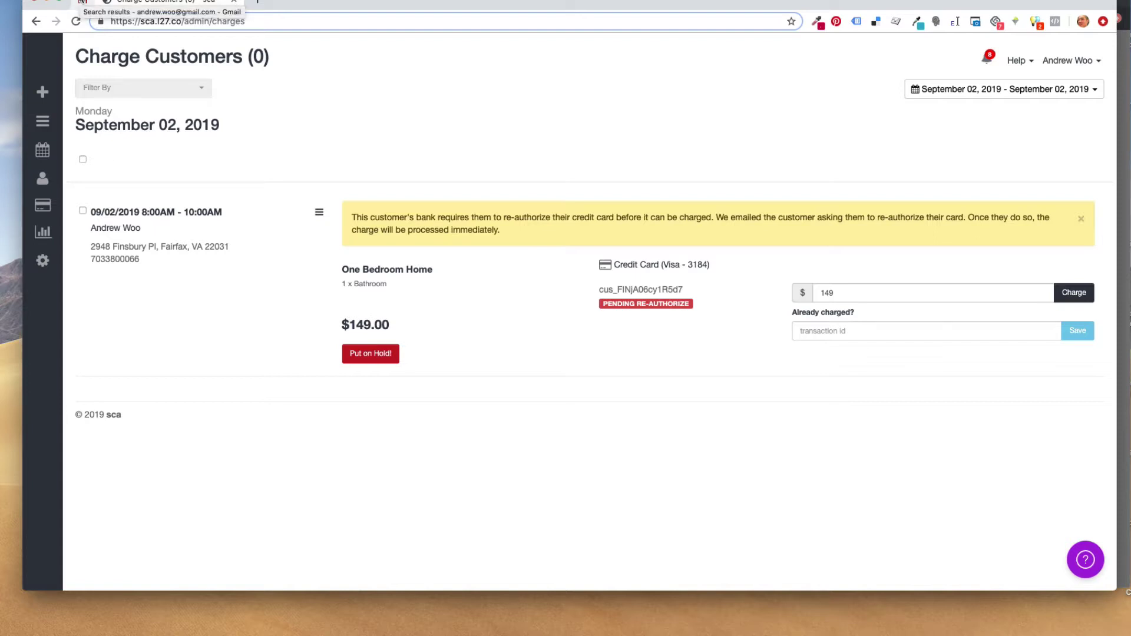
Refresh Gmail and open the 'Your Credit Card must be Re-Authorized' email
{"action": "left_click", "coordinate": [82, 1]}
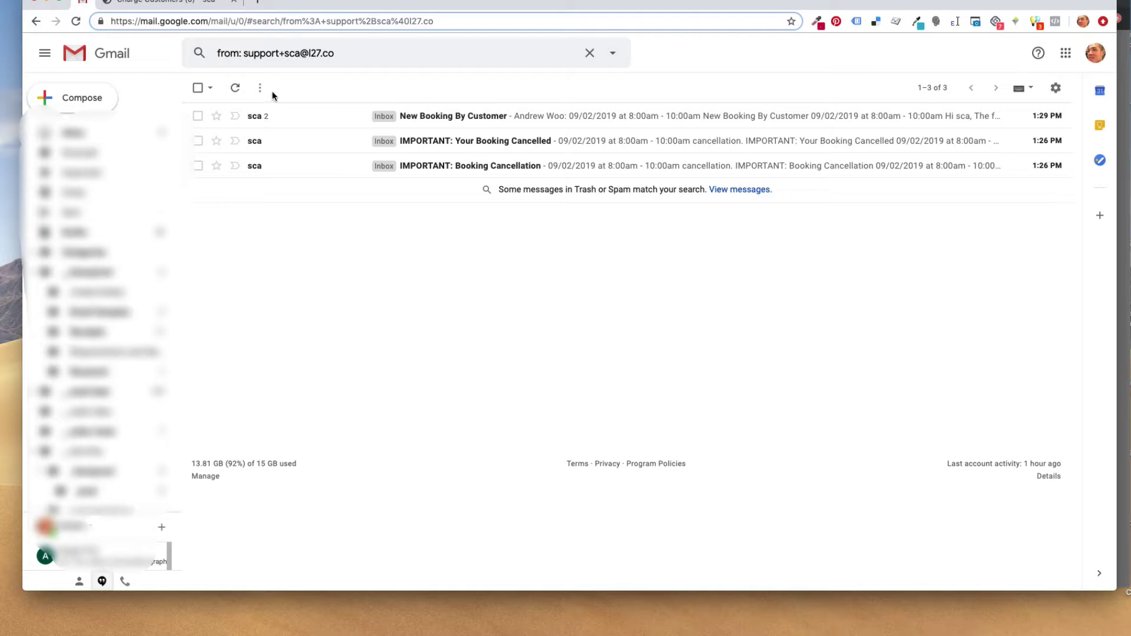
{"action": "left_click", "coordinate": [234, 88]}
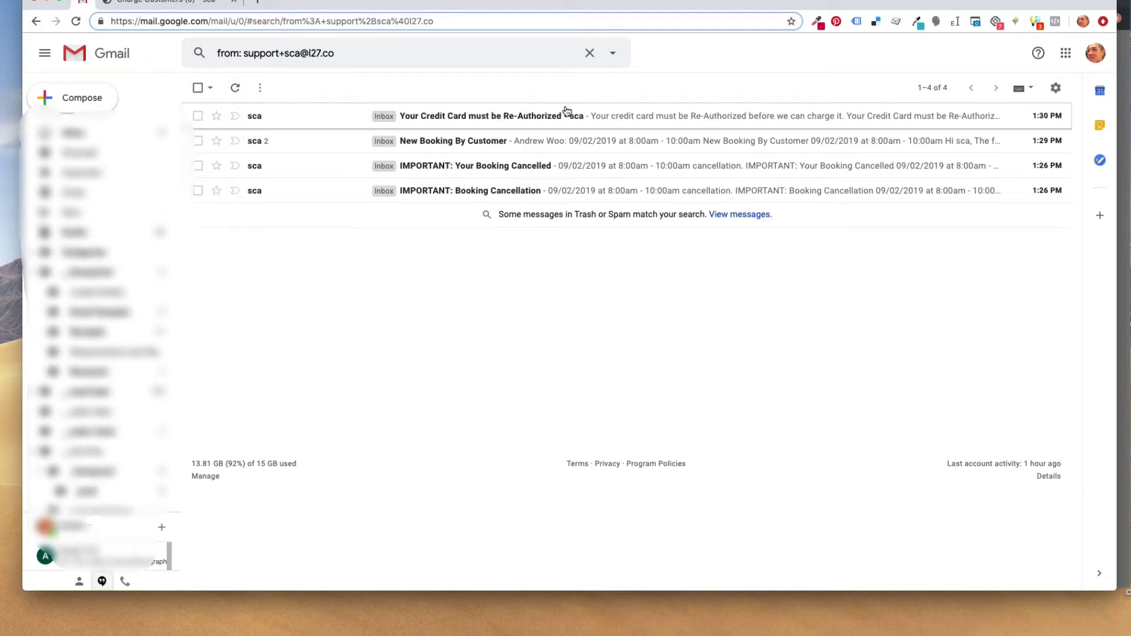
{"action": "left_click", "coordinate": [469, 124]}
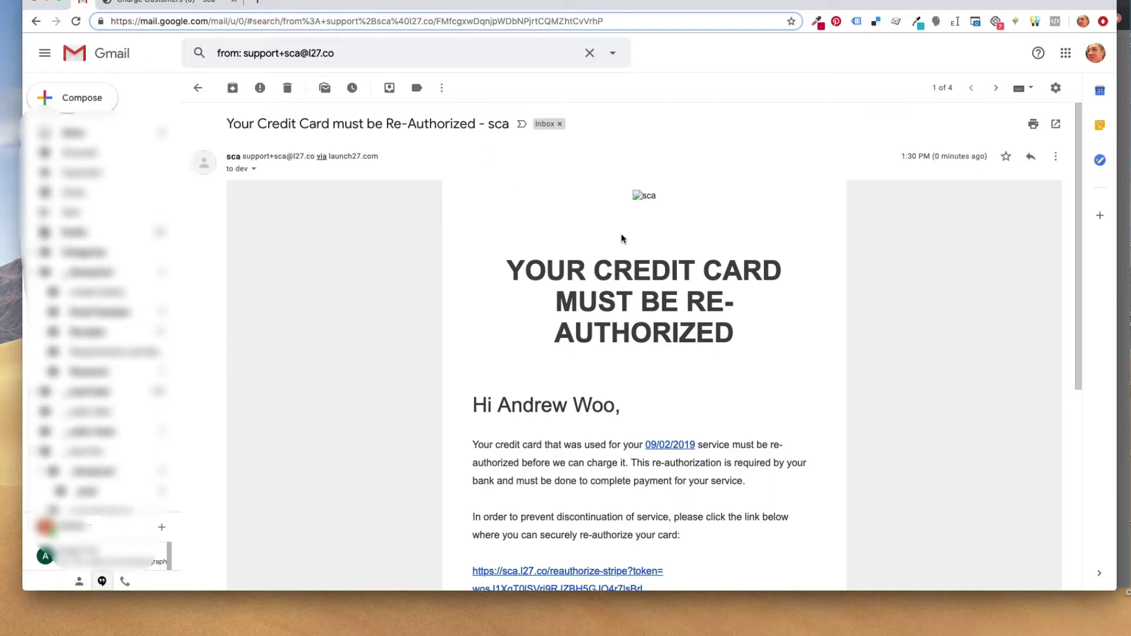
{"action": "scroll", "coordinate": [621, 233], "scroll_direction": "down", "scroll_amount": 3}
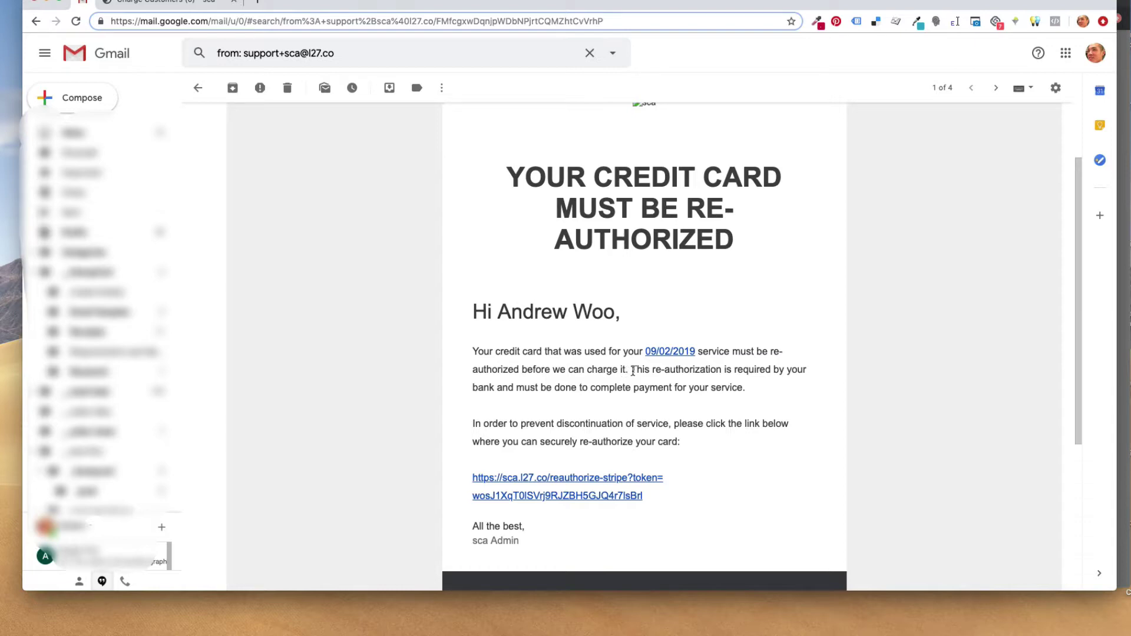
Read the re-authorization explanation and open the email's link in an incognito window
{"action": "left_click_drag", "start_coordinate": [631, 370], "coordinate": [770, 382]}
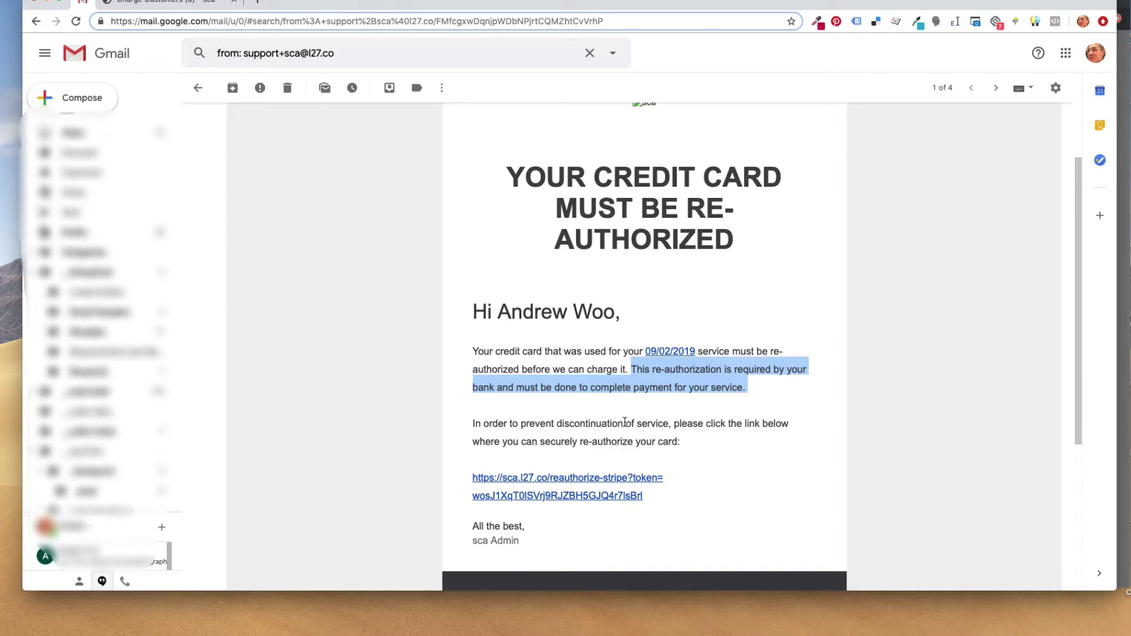
{"action": "left_click_drag", "start_coordinate": [675, 423], "coordinate": [712, 447]}
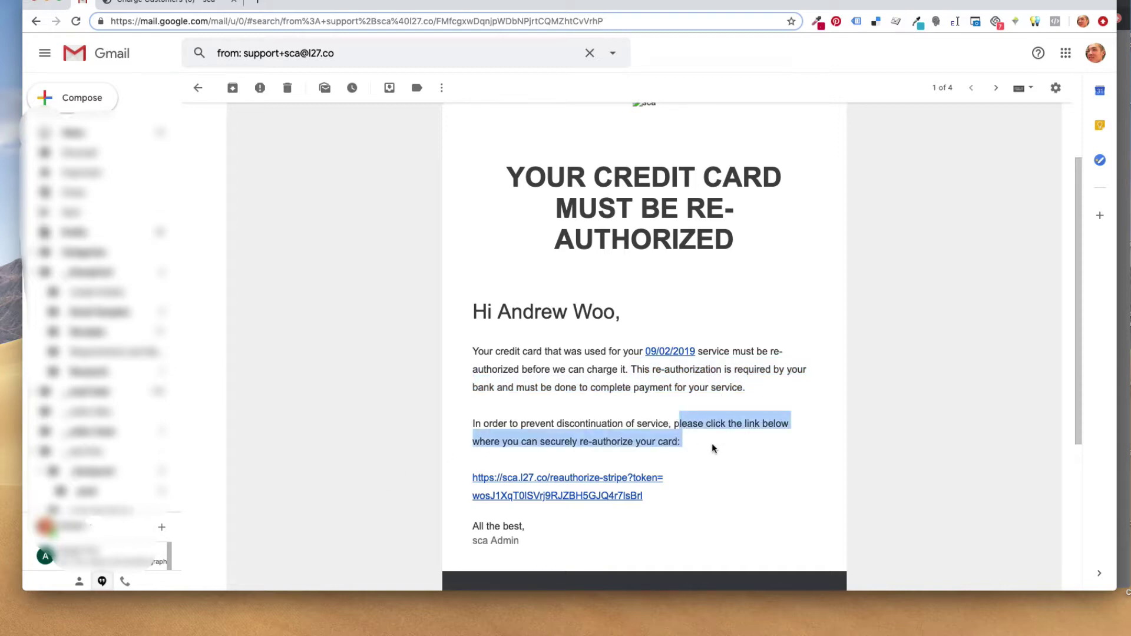
{"action": "left_click", "coordinate": [712, 448]}
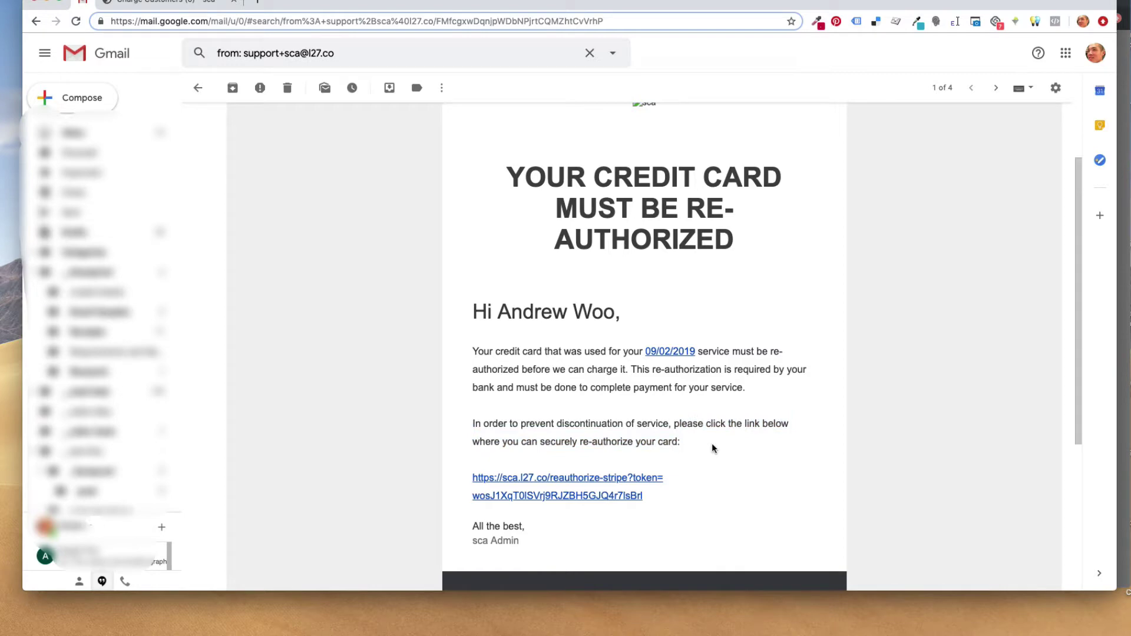
{"action": "right_click", "coordinate": [636, 481]}
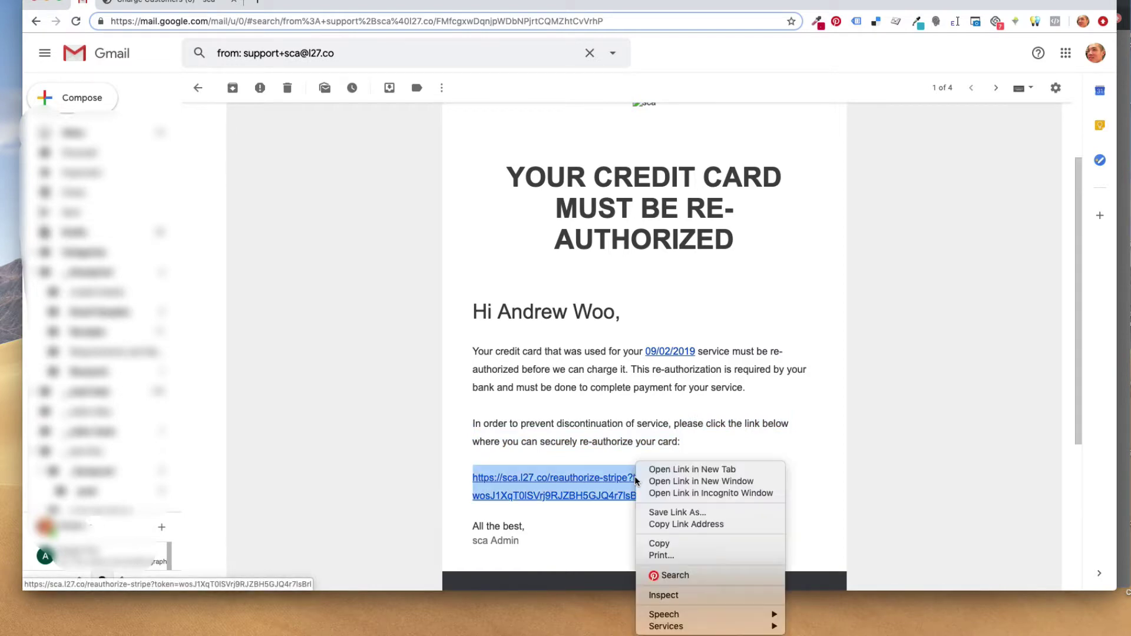
{"action": "left_click", "coordinate": [665, 493]}
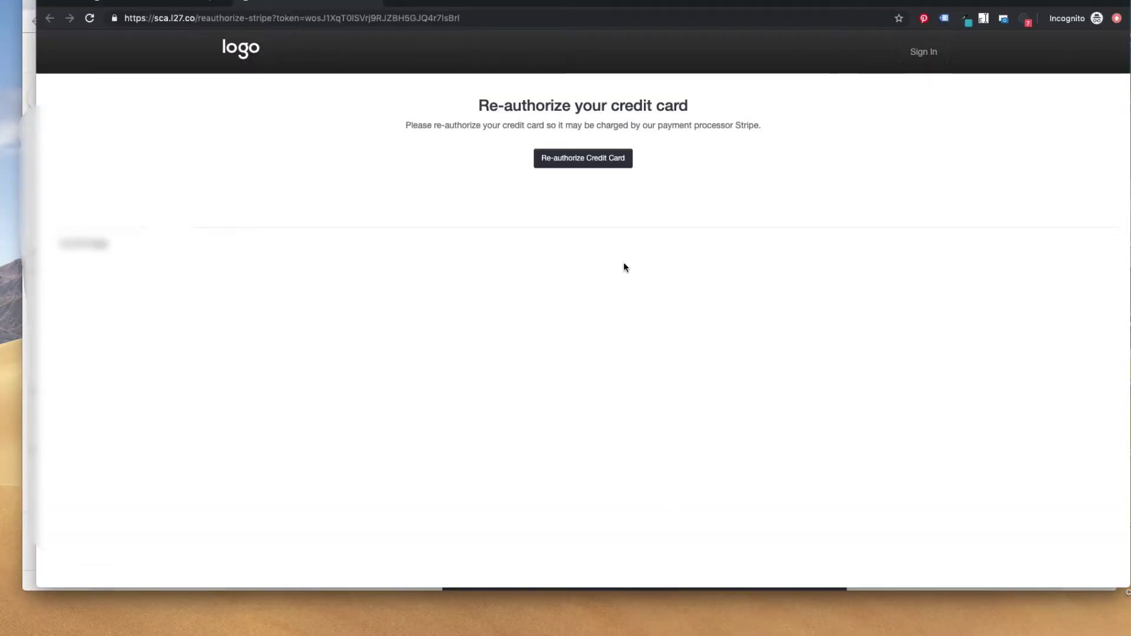
Re-authorize the customer's card with the 3D Secure test card and pass the test authentication
{"action": "left_click", "coordinate": [562, 159]}
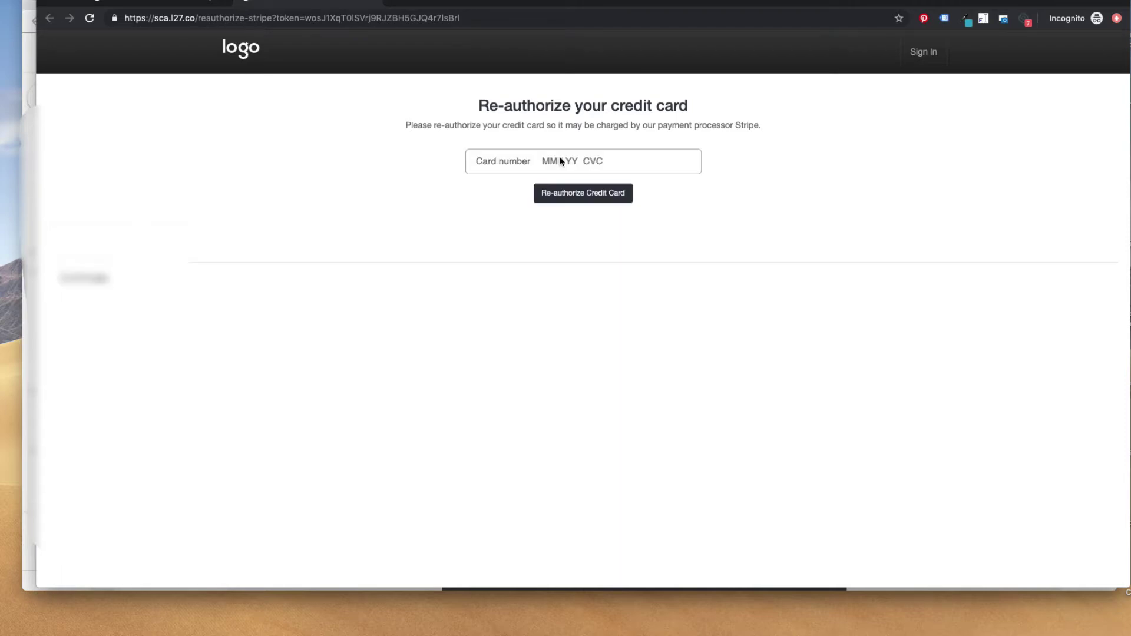
{"action": "left_click", "coordinate": [559, 161]}
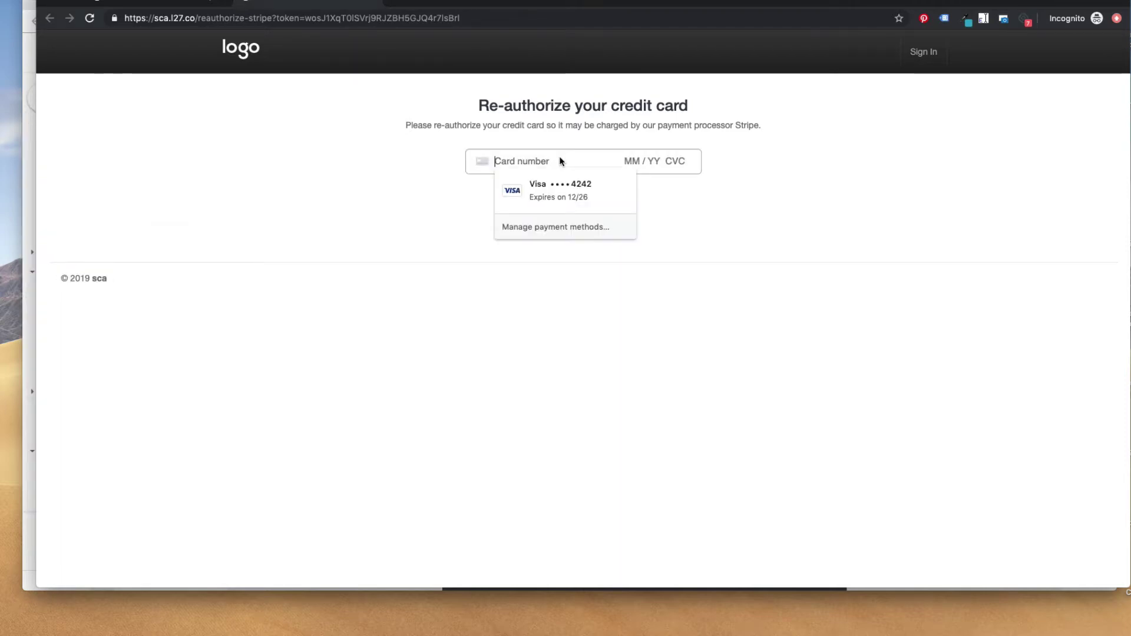
{"action": "key", "text": "super+v"}
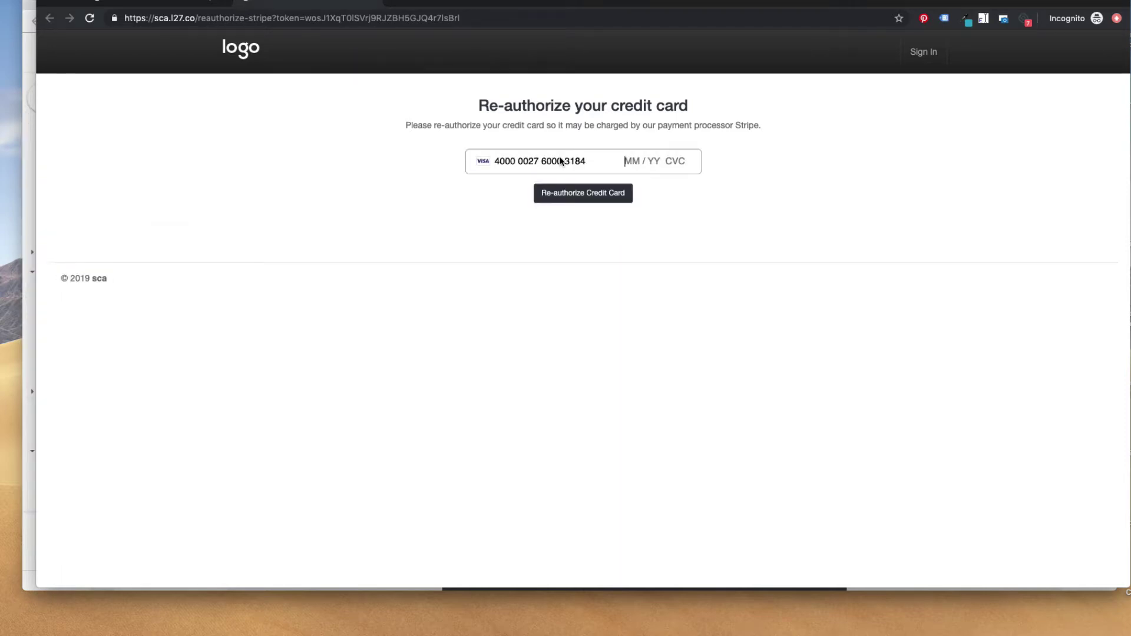
{"action": "type", "text": "1234123"}
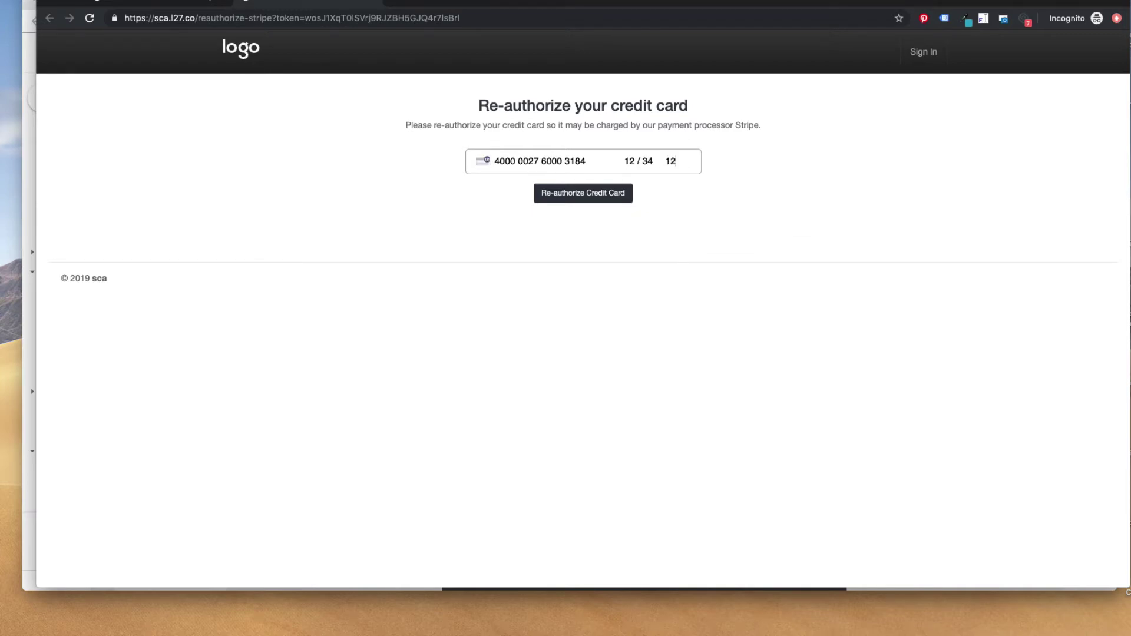
{"action": "left_click", "coordinate": [564, 192]}
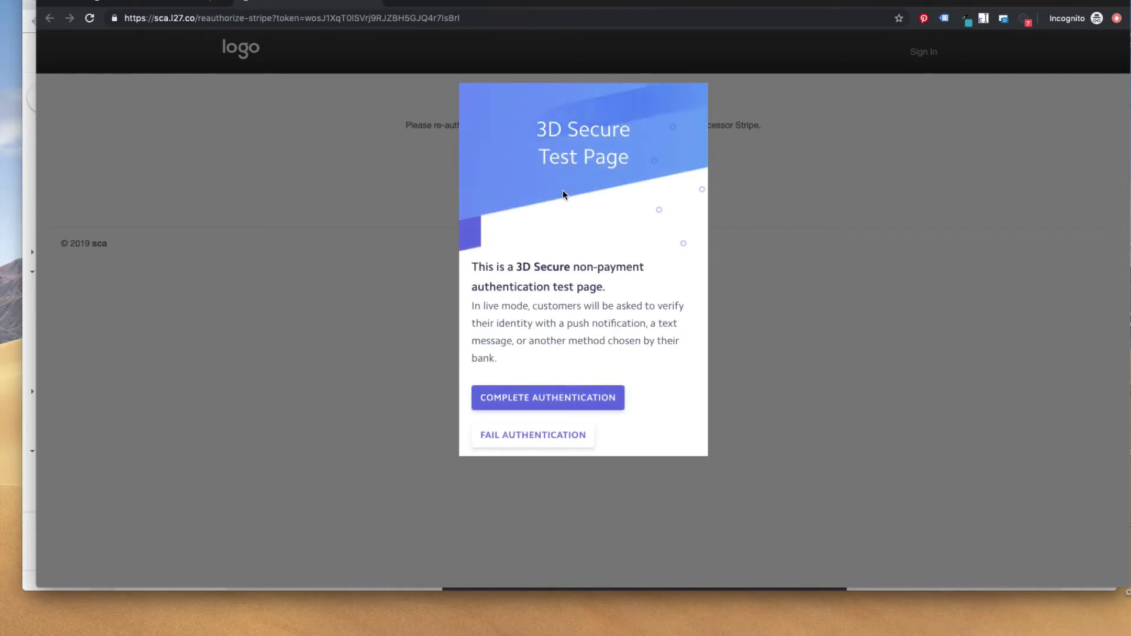
{"action": "left_click", "coordinate": [499, 395]}
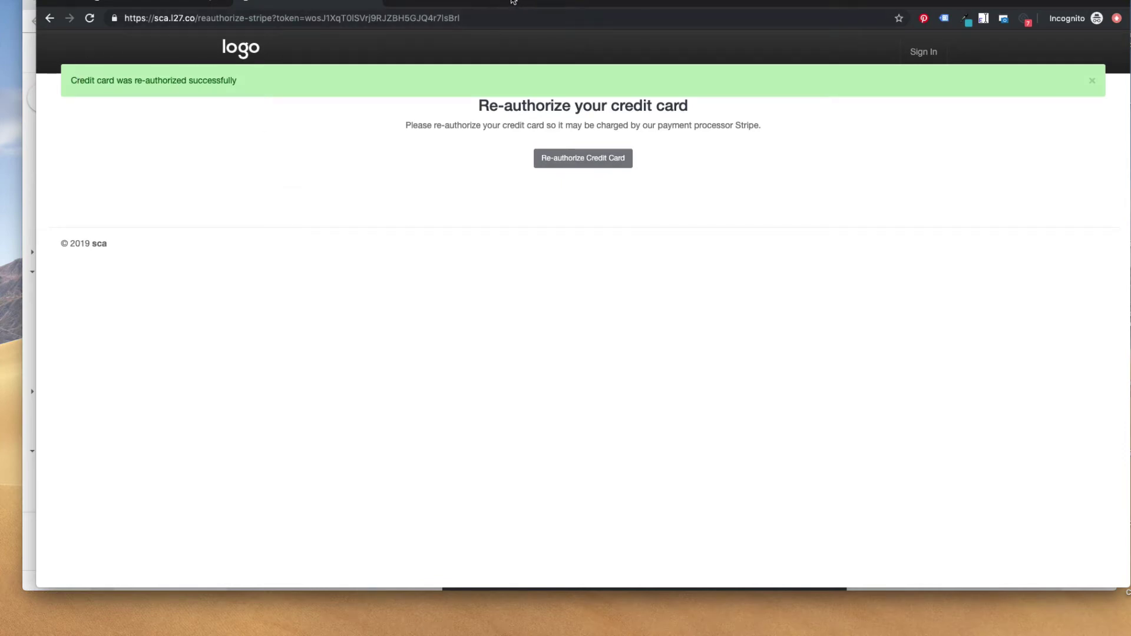
{"action": "left_click_drag", "start_coordinate": [514, 3], "coordinate": [505, 53]}
Dismiss the re-authorization notice and reapply the September 02, 2019 range to show Already Charged $149.00
{"action": "left_click", "coordinate": [176, 6]}
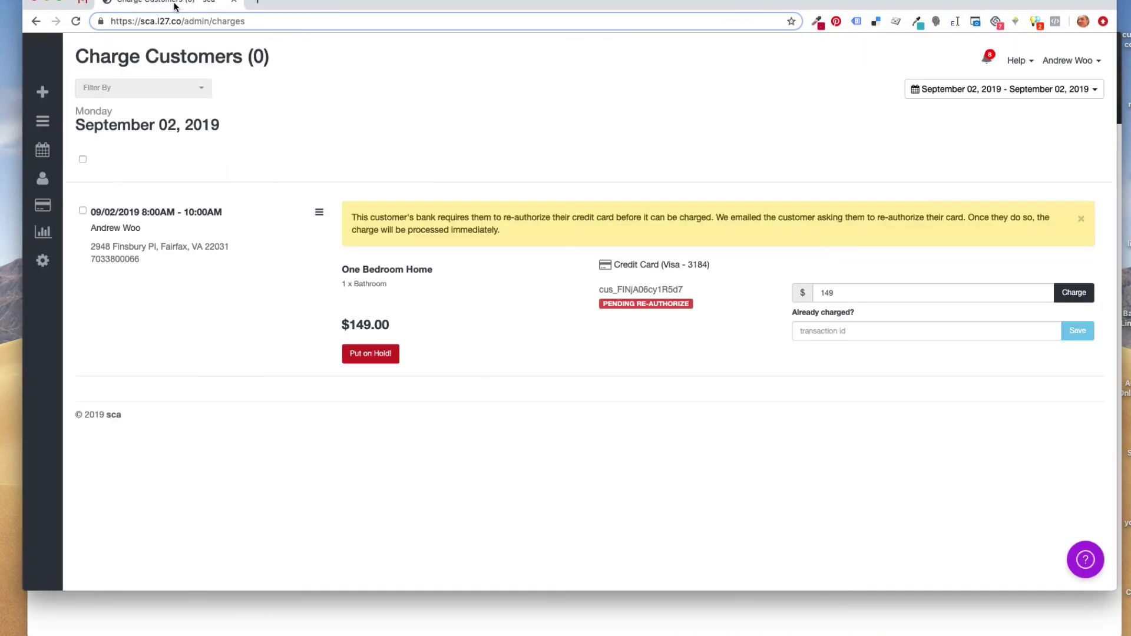
{"action": "left_click", "coordinate": [1081, 219]}
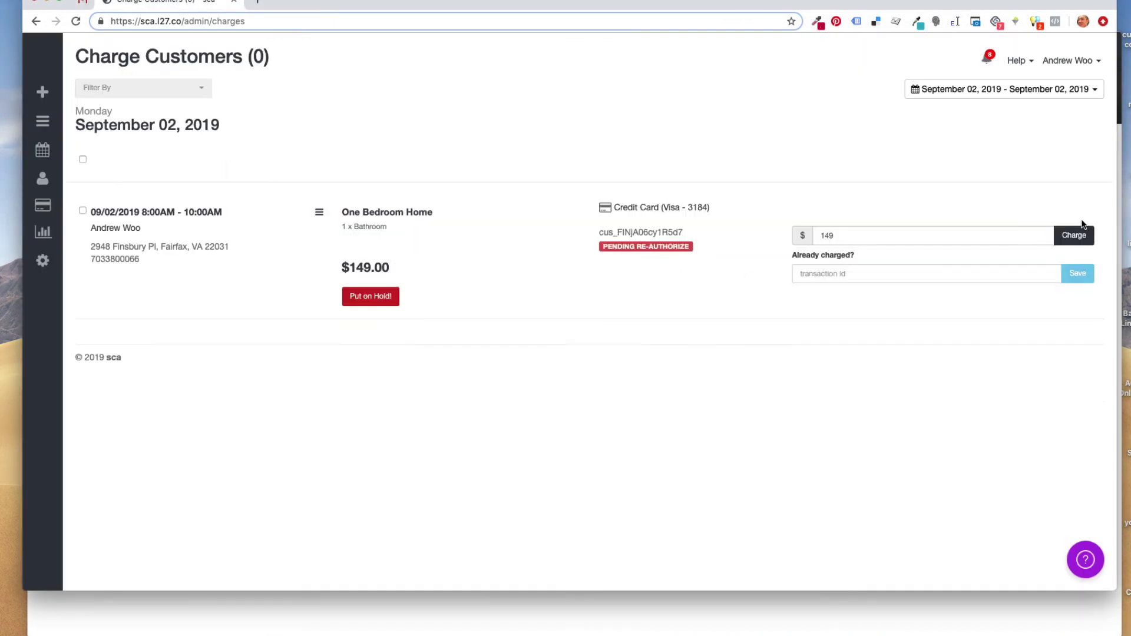
{"action": "left_click", "coordinate": [984, 92]}
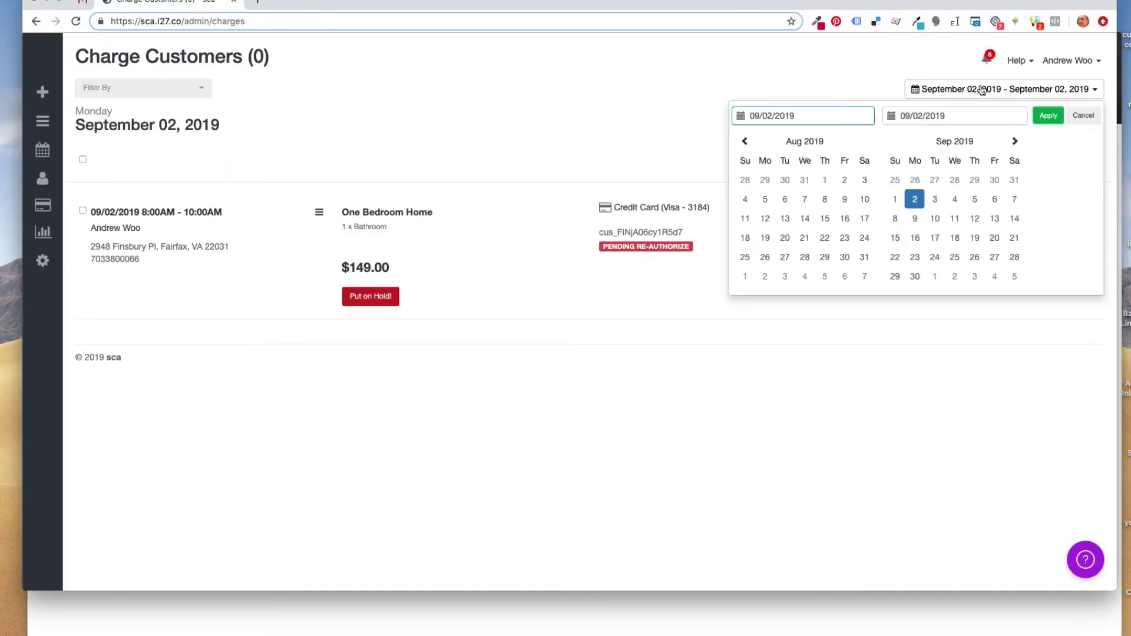
{"action": "left_click", "coordinate": [1048, 116]}
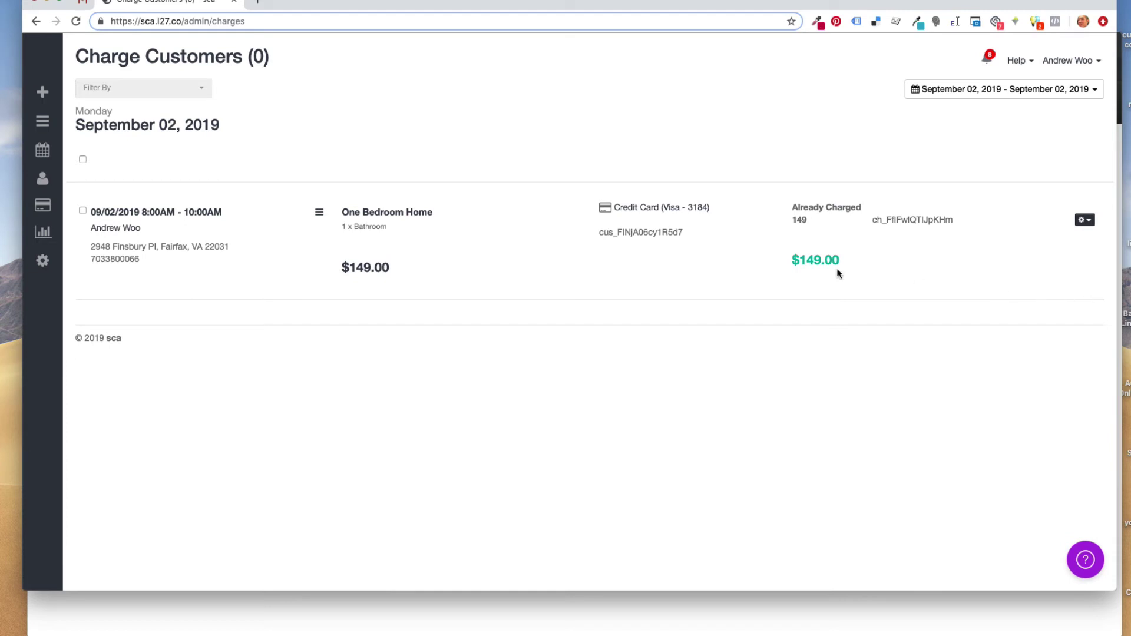
{"action": "left_click_drag", "start_coordinate": [797, 260], "coordinate": [869, 256]}
{"action": "left_click", "coordinate": [870, 257]}
{"action": "left_click_drag", "start_coordinate": [304, 7], "coordinate": [304, 137]}
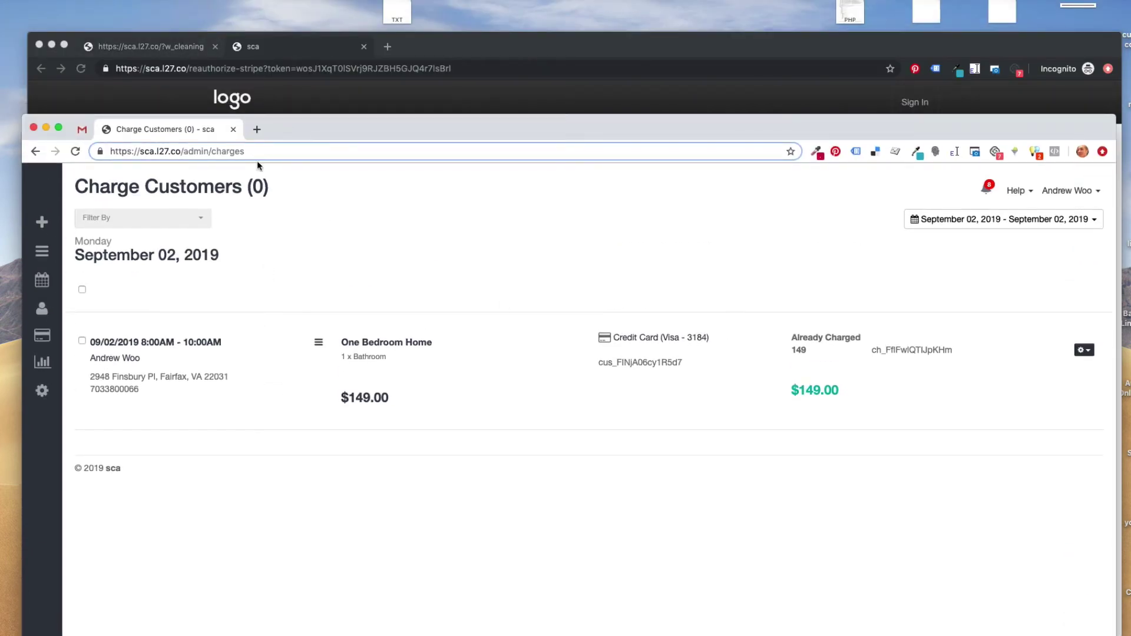
{"action": "left_click", "coordinate": [187, 49]}
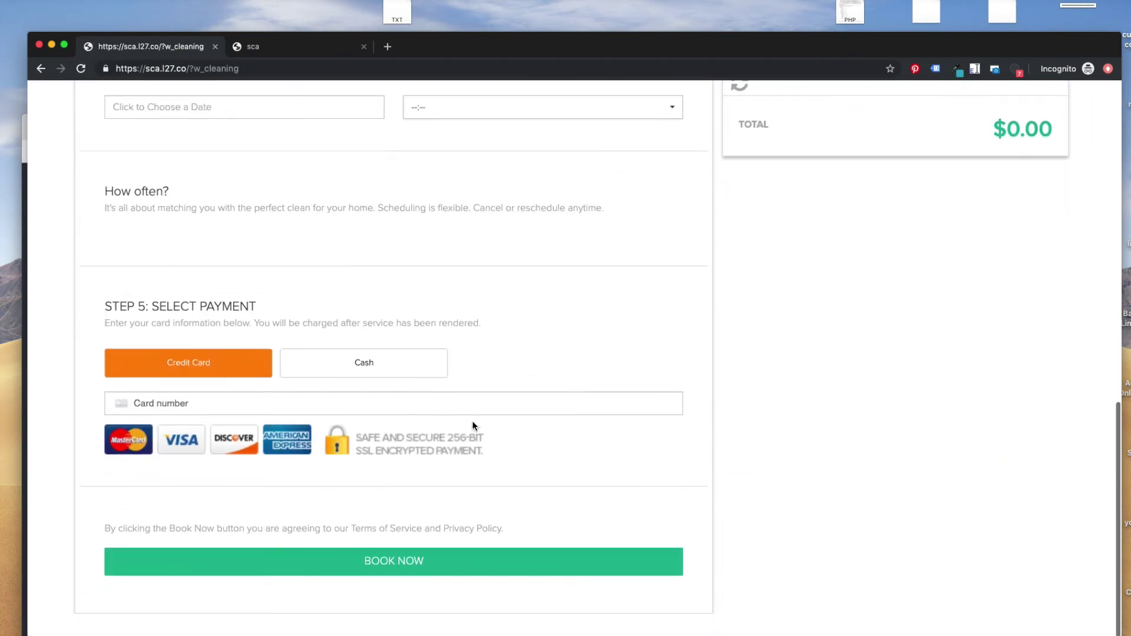
{"action": "left_click", "coordinate": [470, 424]}
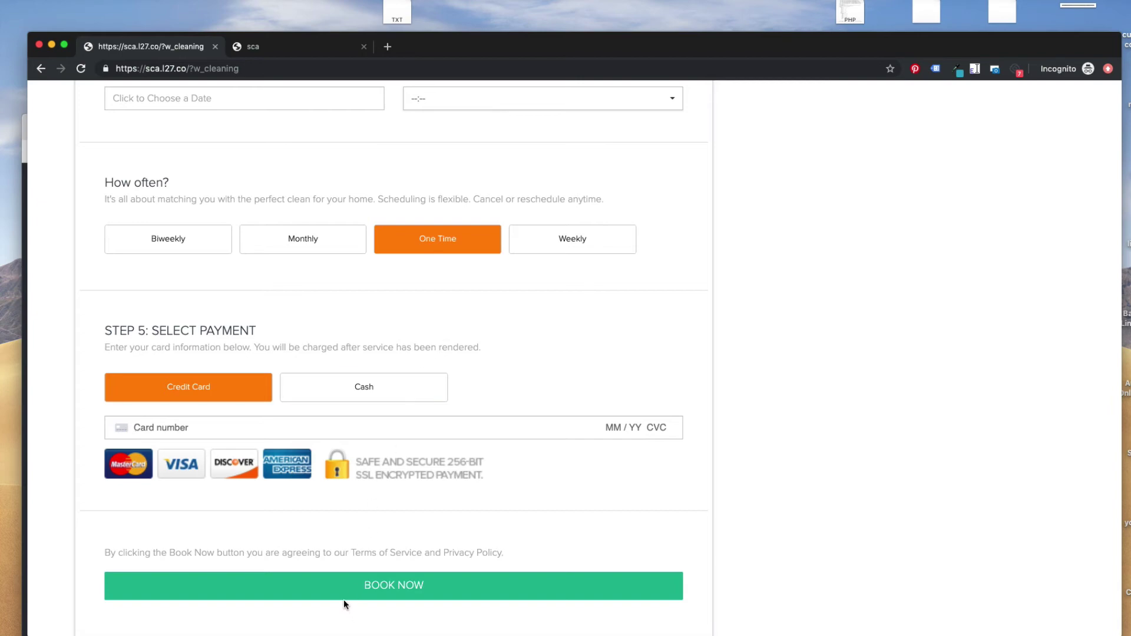
{"action": "left_click_drag", "start_coordinate": [500, 48], "coordinate": [500, 222]}
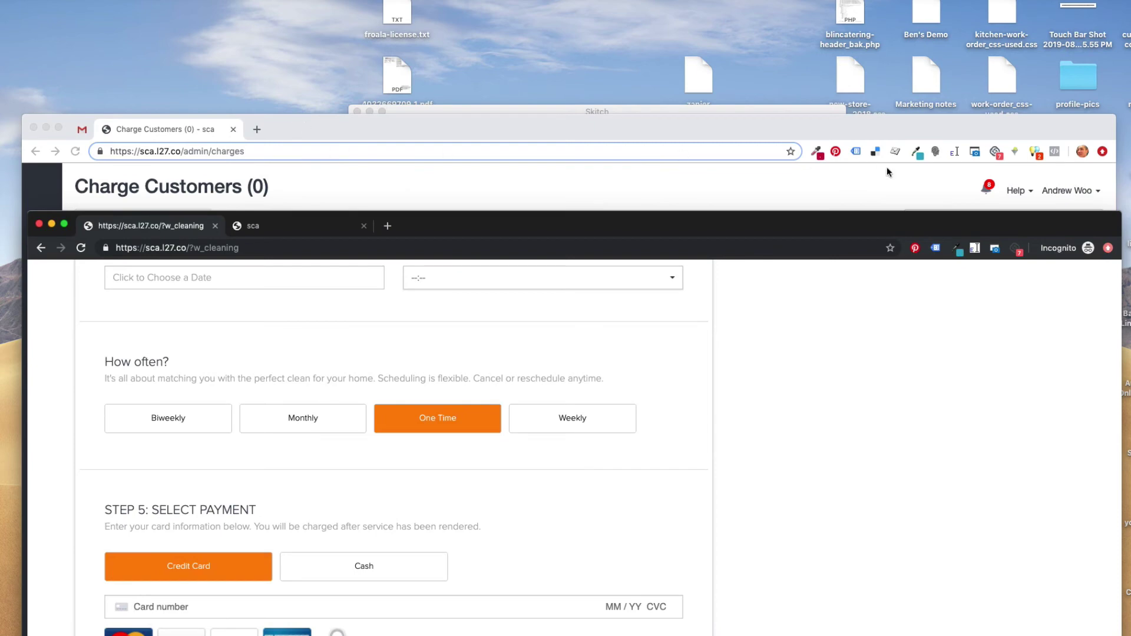
{"action": "left_click_drag", "start_coordinate": [659, 121], "coordinate": [643, 57]}
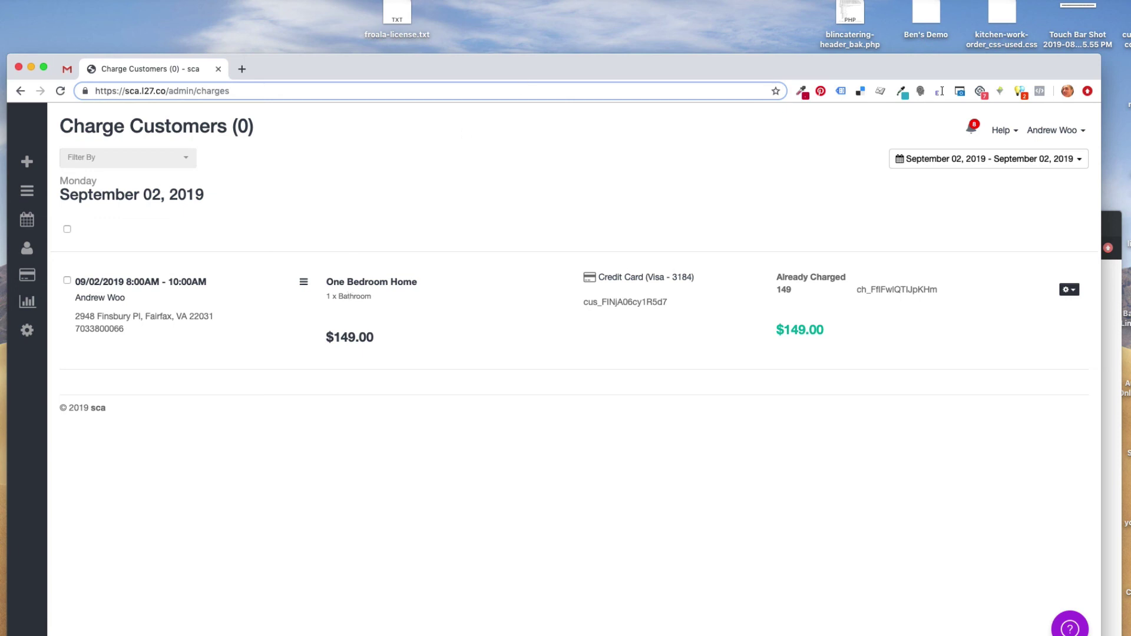
{"action": "left_click_drag", "start_coordinate": [566, 60], "coordinate": [619, 2]}
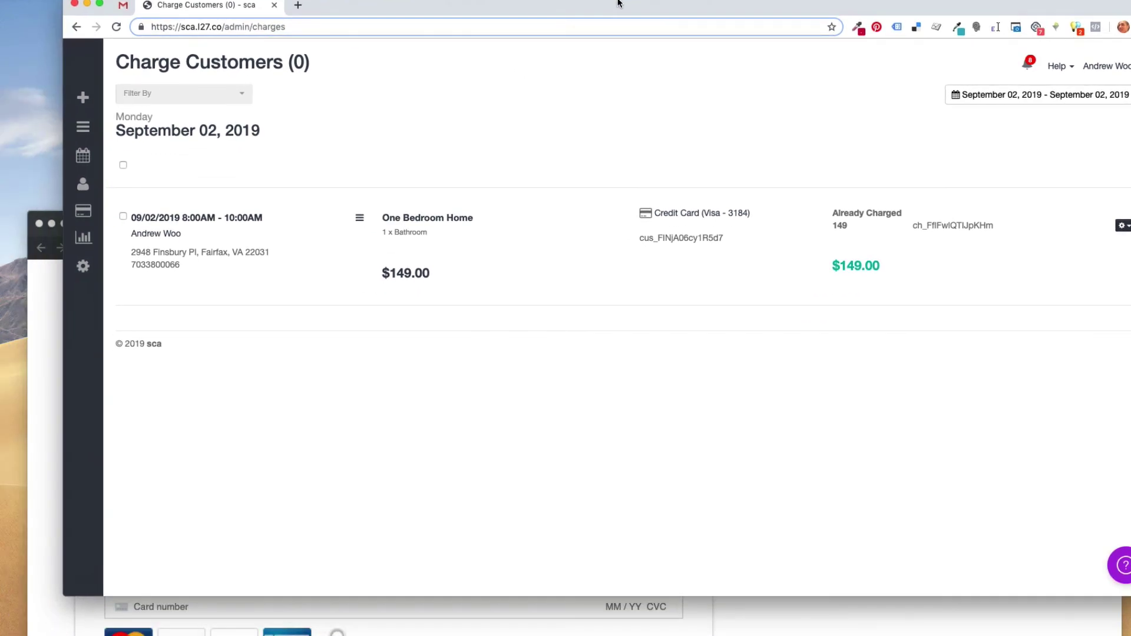